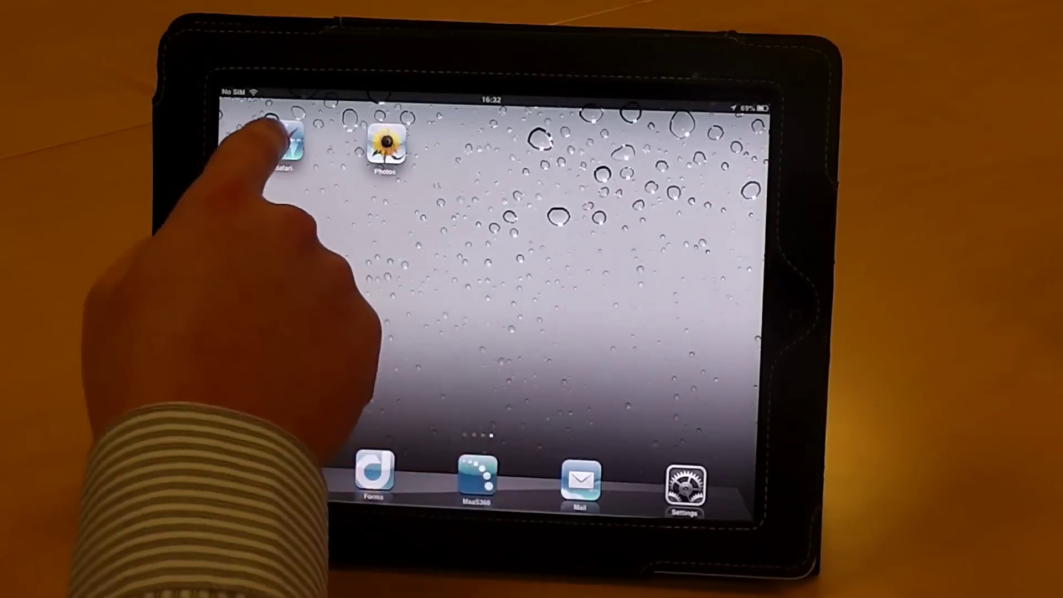
{"action": "left_click", "coordinate": [282, 144]}
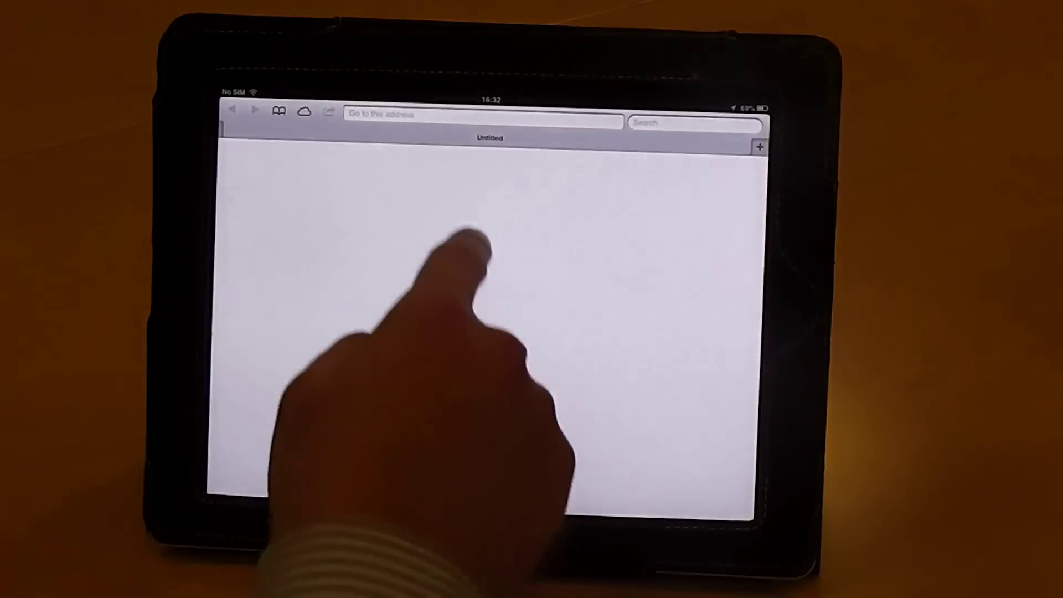
{"action": "left_click", "coordinate": [374, 115]}
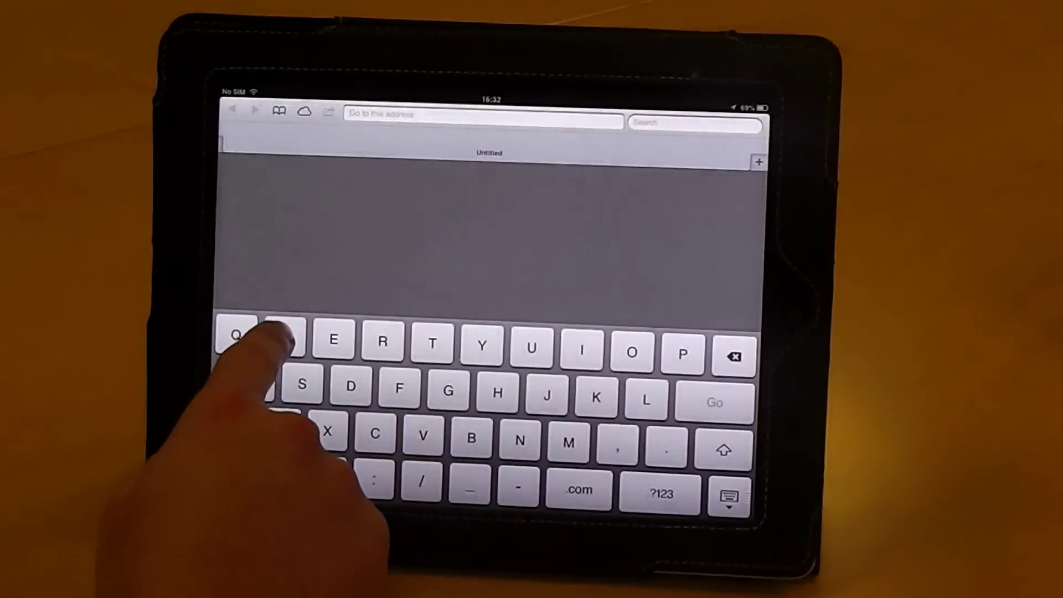
{"action": "type", "text": "www.izzy"}
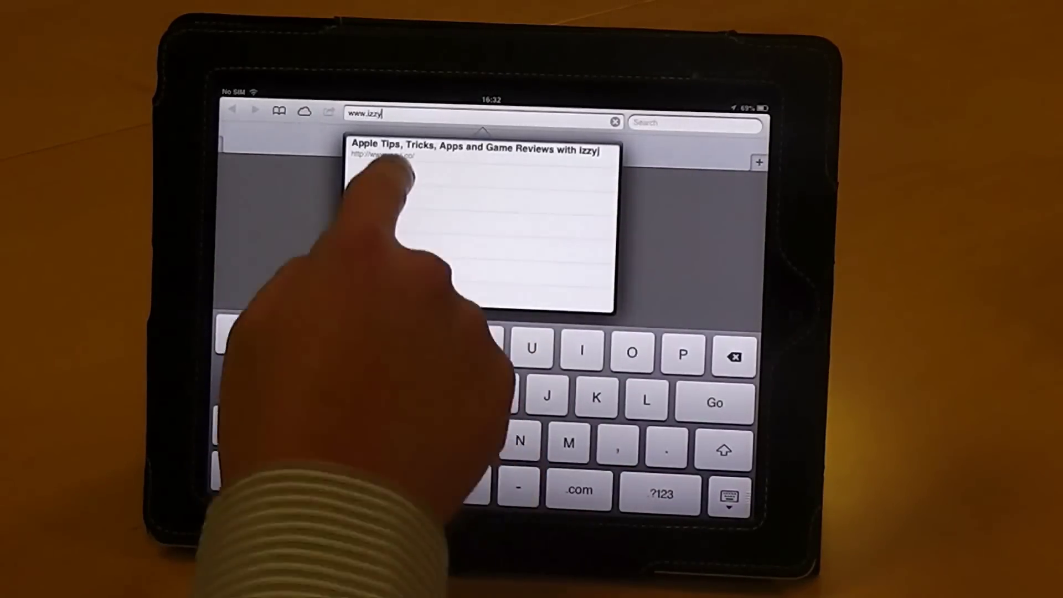
{"action": "left_click", "coordinate": [432, 150]}
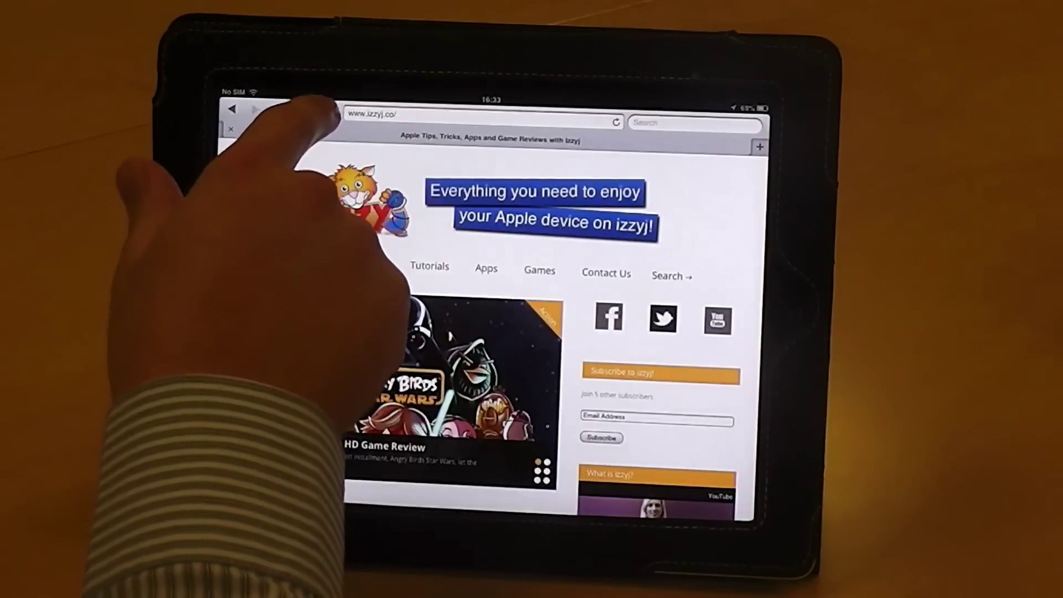
Step: Choose Add to Home Screen from the page's Share options
{"action": "left_click", "coordinate": [329, 110]}
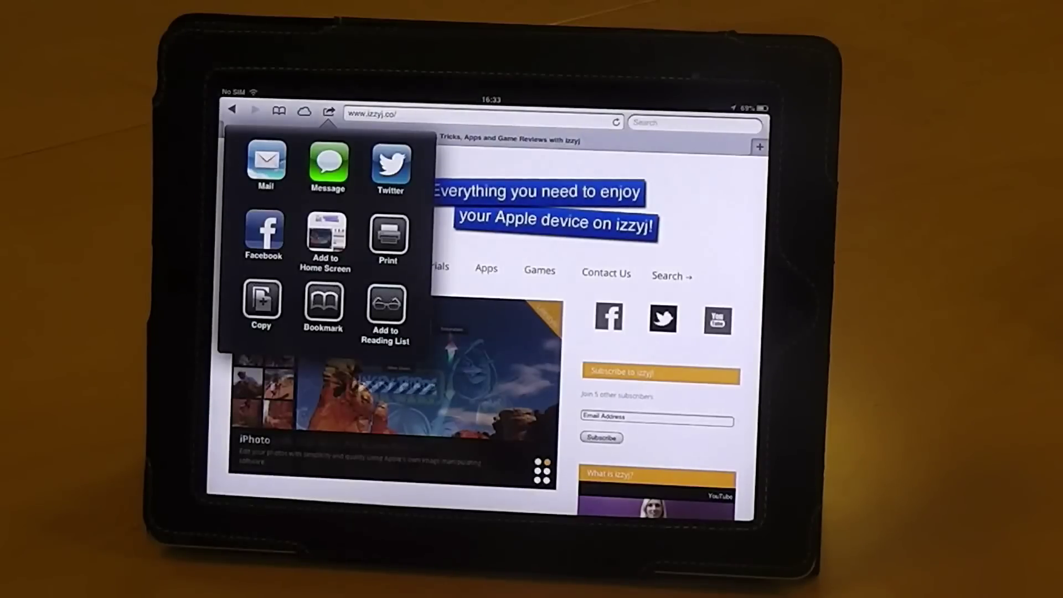
{"action": "left_click", "coordinate": [325, 234]}
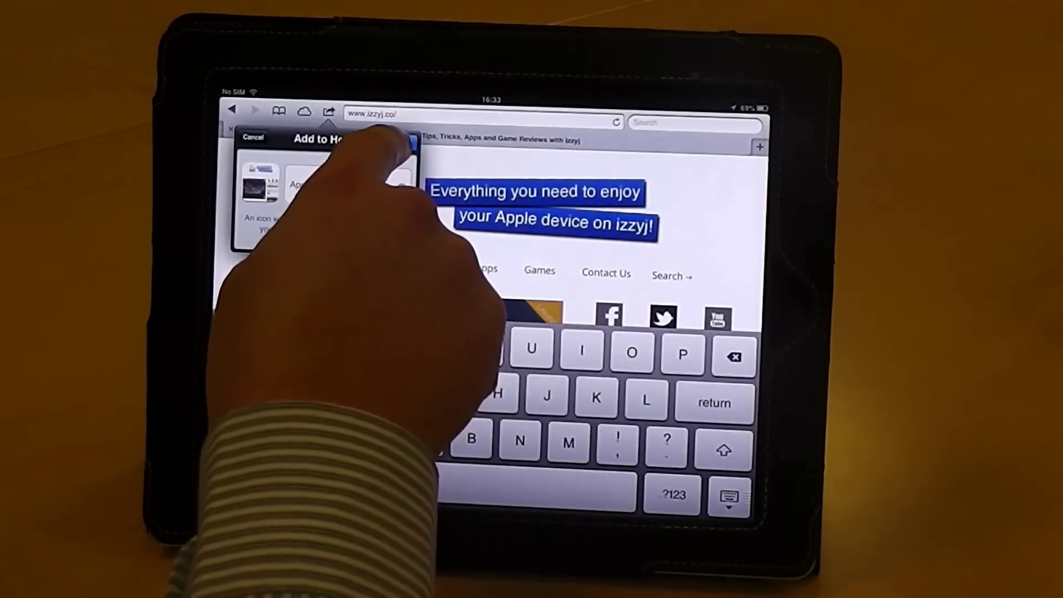
Step: Confirm the Add to Home dialog so the 'Apple Tips' icon appears
{"action": "left_click", "coordinate": [405, 144]}
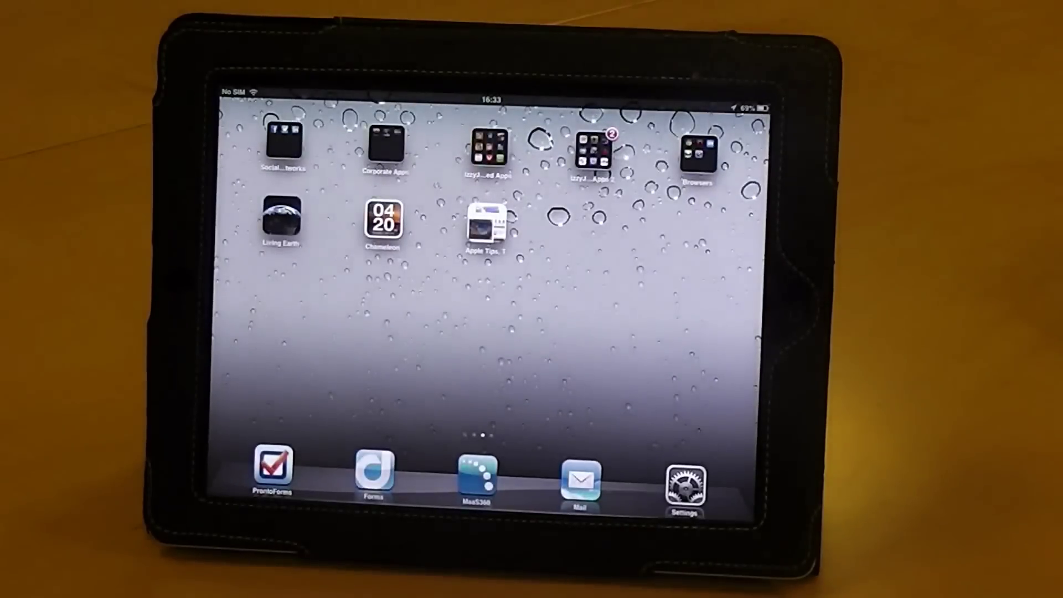